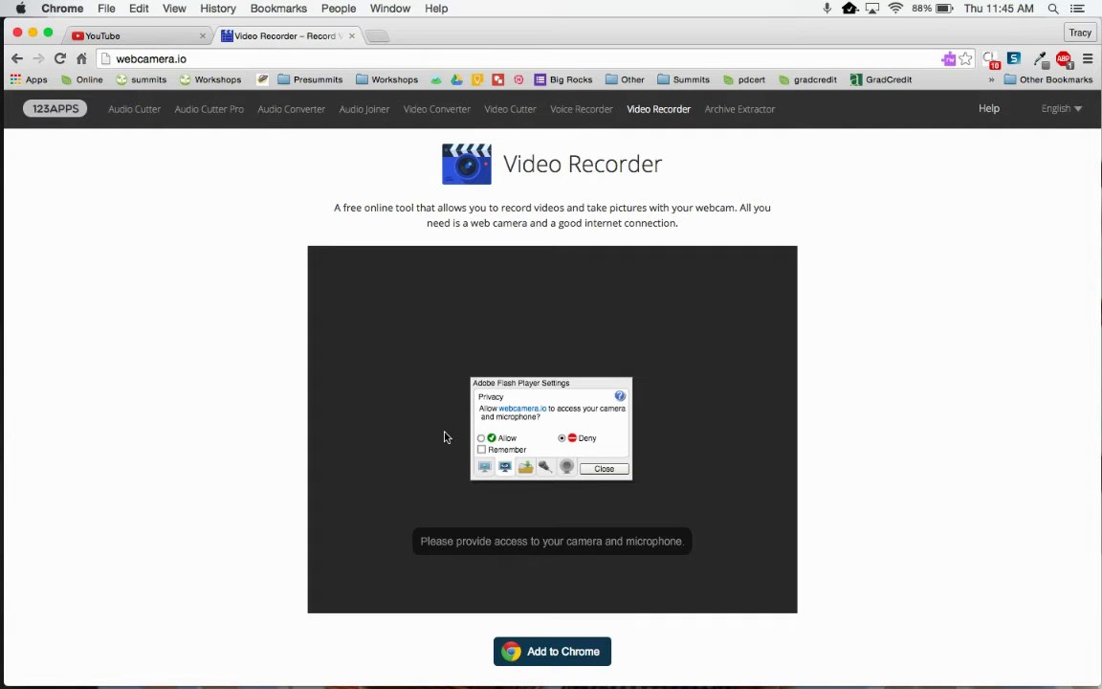
# - Allow webcamera.io to use the camera and microphone in both the Flash Player settings and the browser's permission request
pyautogui.click(481, 439)
pyautogui.click(603, 468)
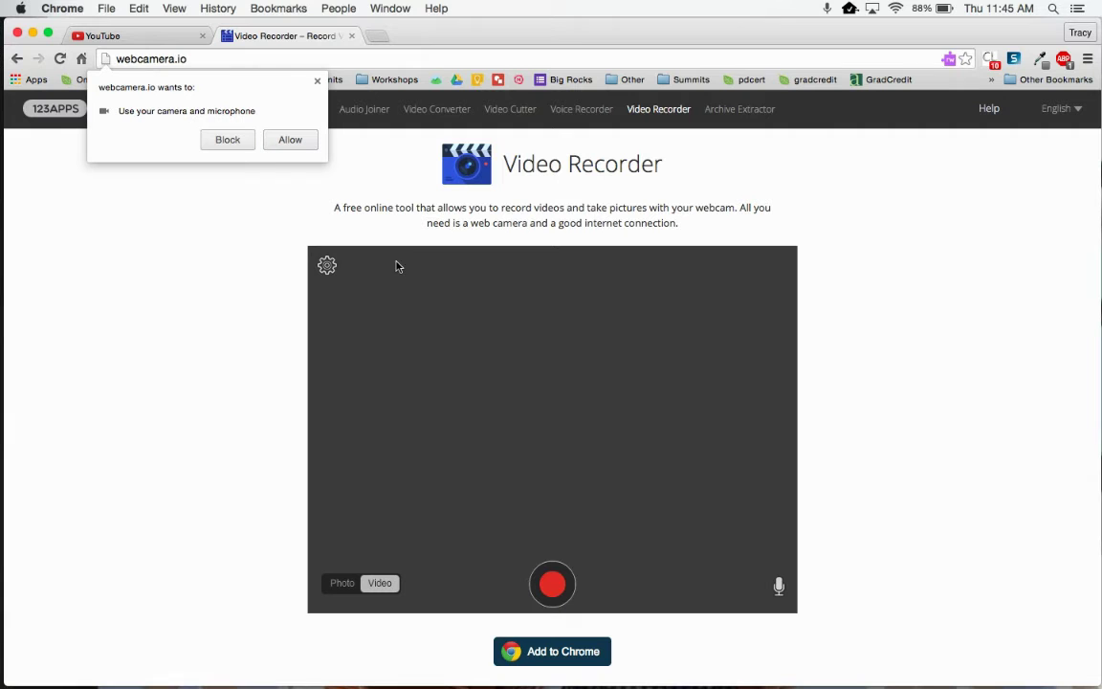
pyautogui.click(290, 141)
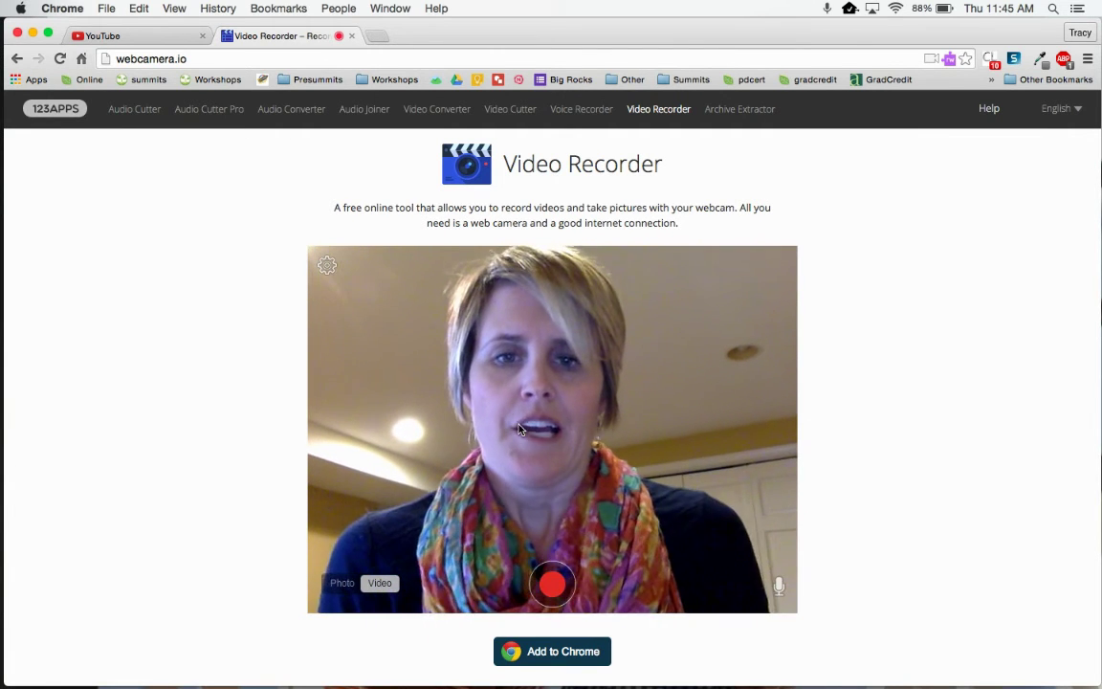
# - Add the Video Recorder app to Chrome and launch it from the Chrome apps with camera and microphone access allowed
pyautogui.scroll(-2, 658, 460)
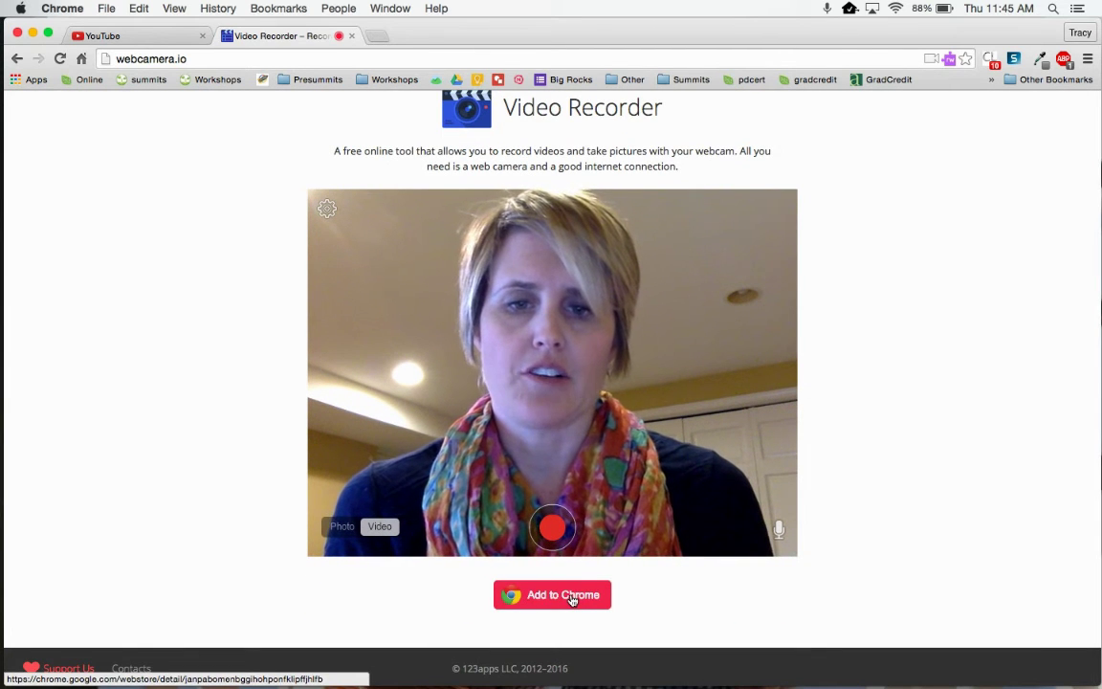
pyautogui.click(571, 599)
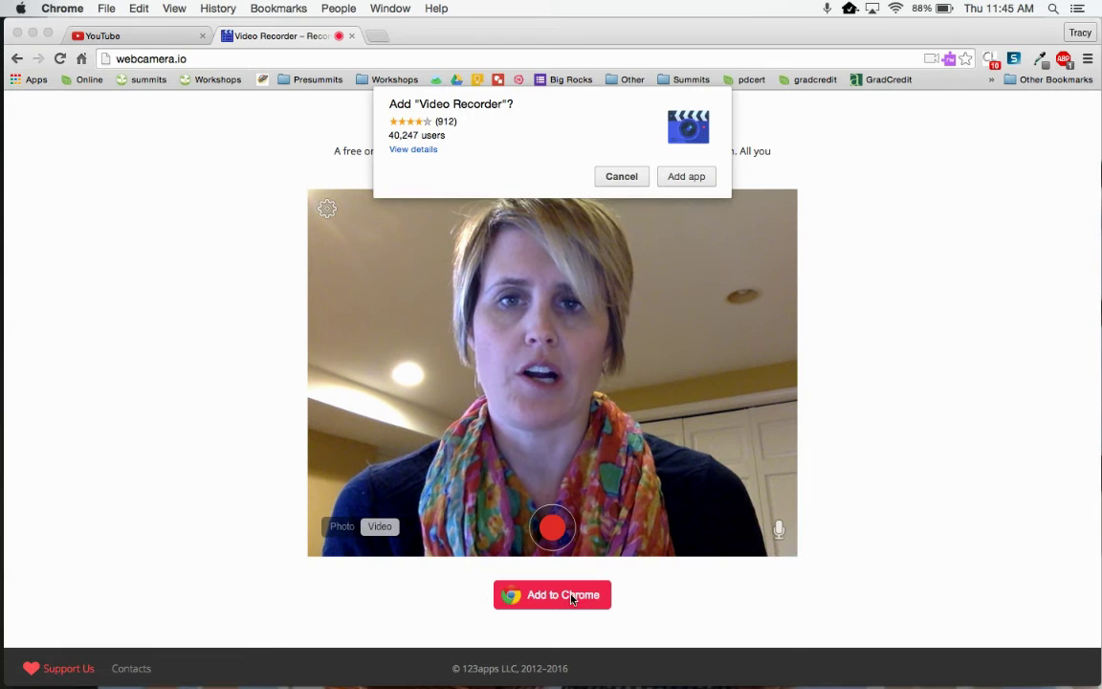
pyautogui.click(687, 178)
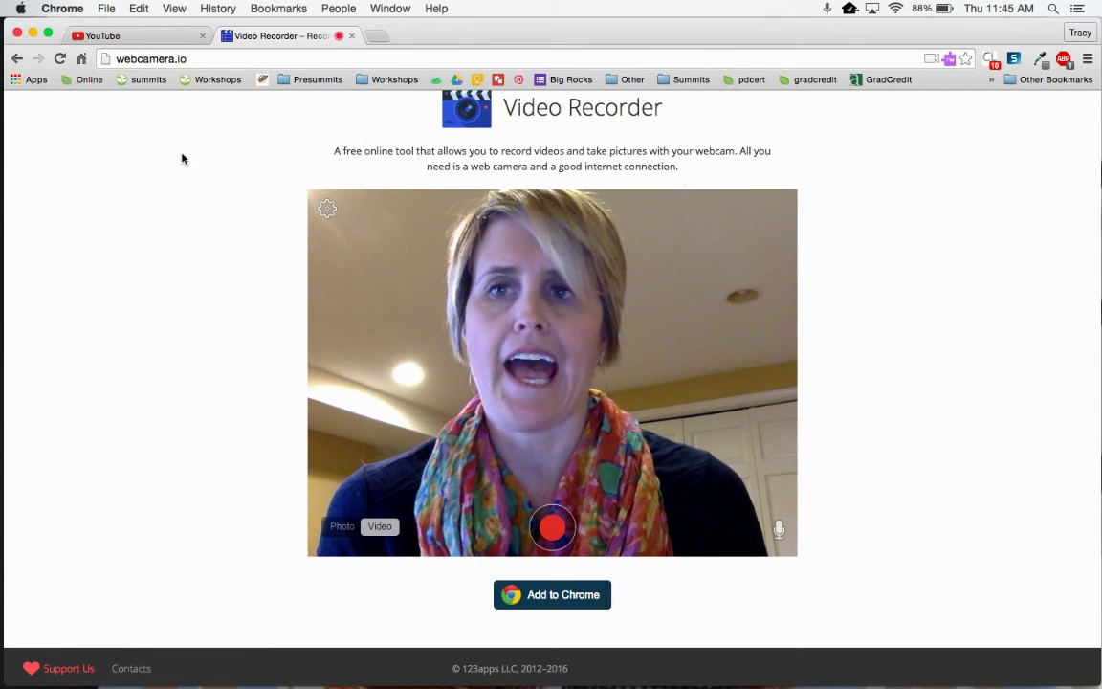
pyautogui.click(36, 80)
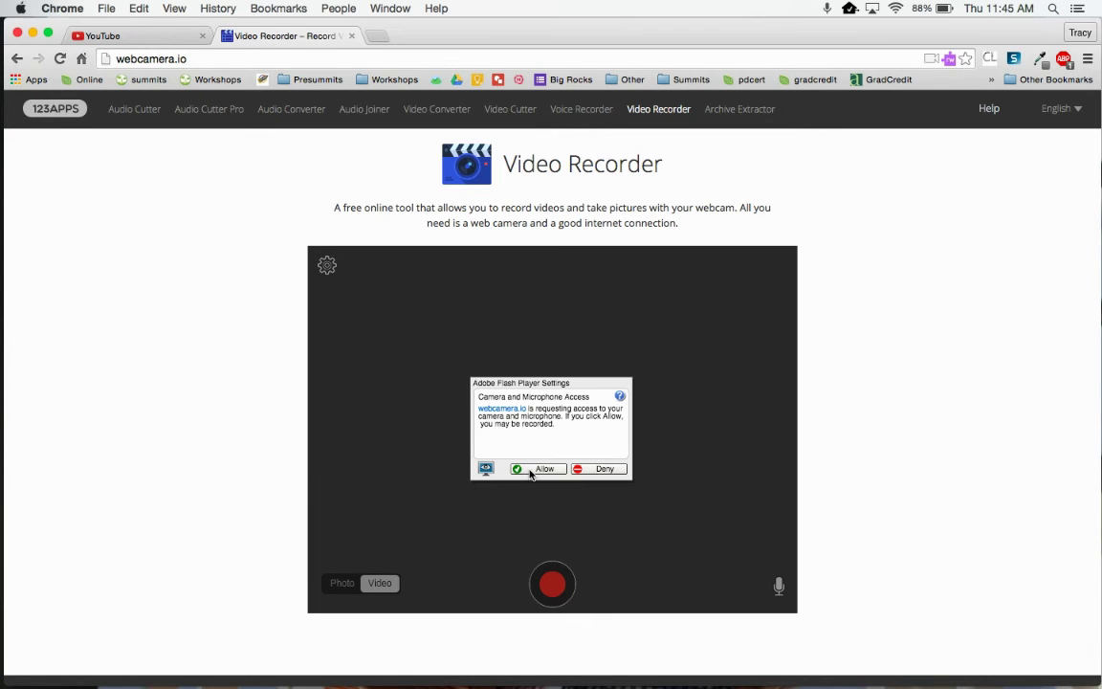
pyautogui.click(538, 469)
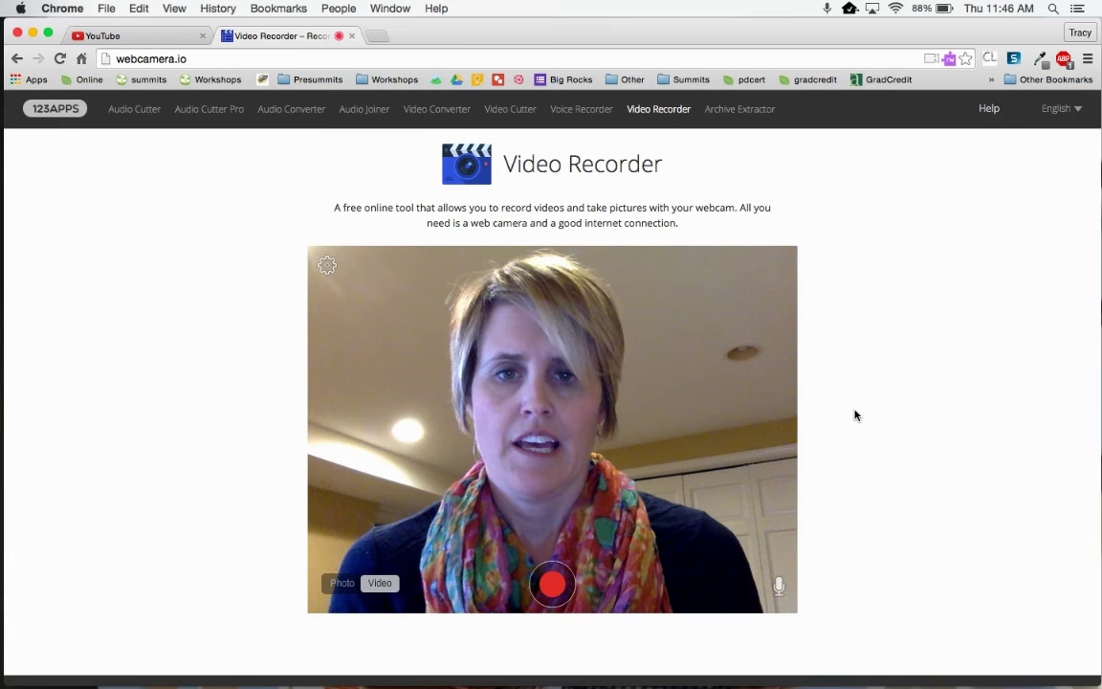
# - Record a webcam video about 5 seconds long with the Video Recorder
pyautogui.scroll(-1, 855, 414)
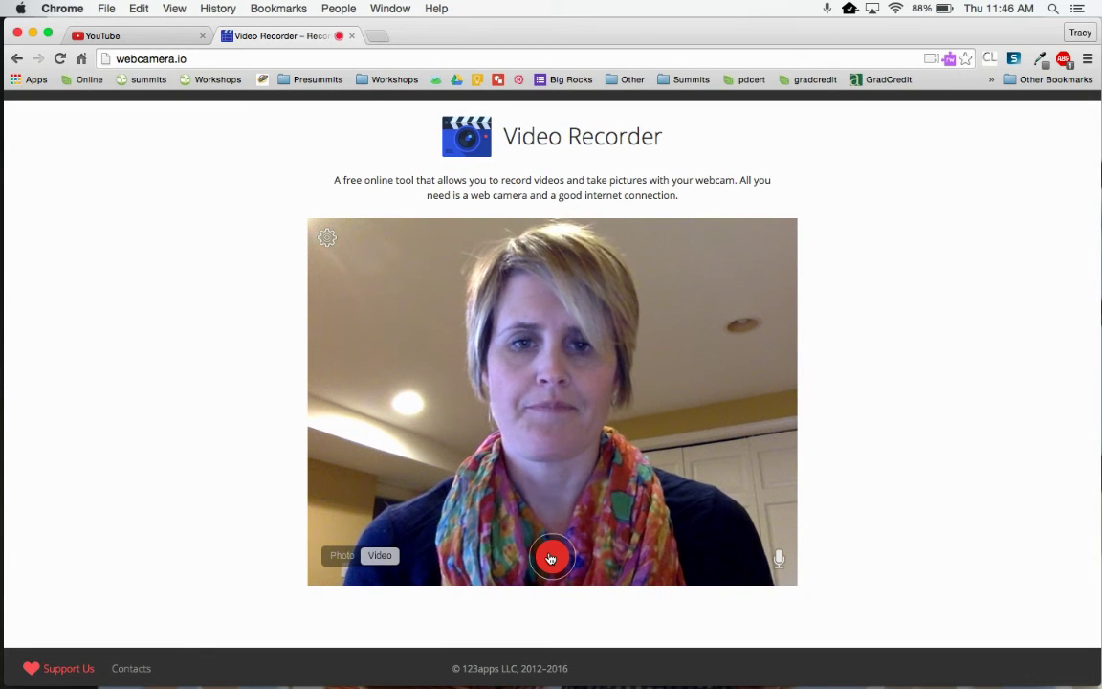
pyautogui.click(551, 559)
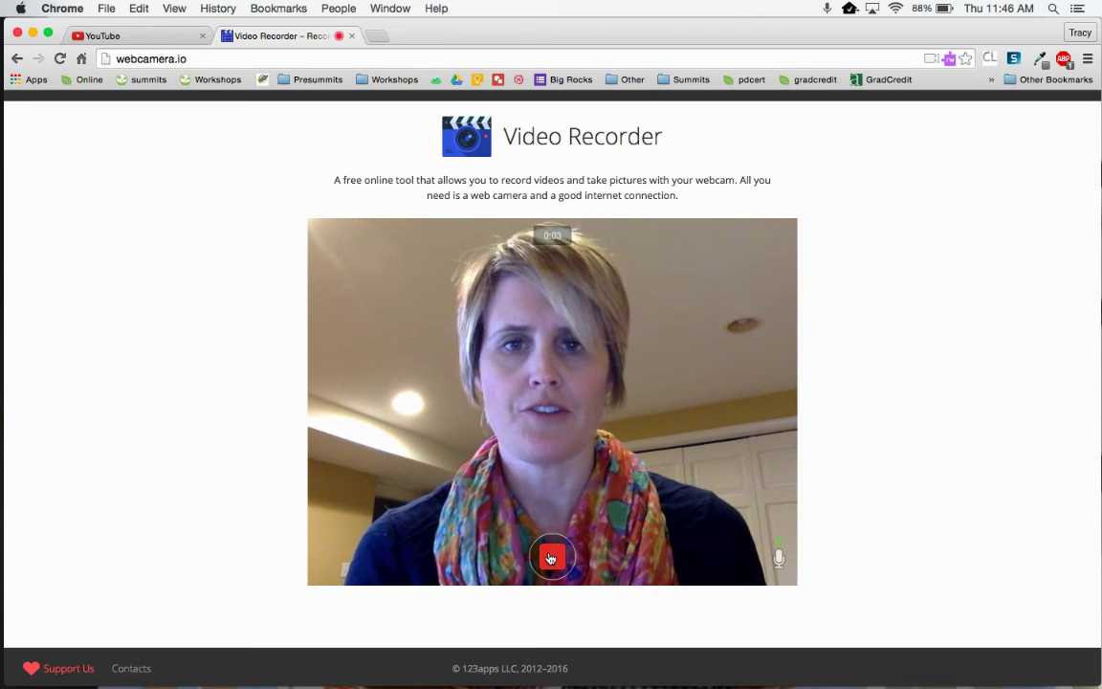
pyautogui.click(550, 559)
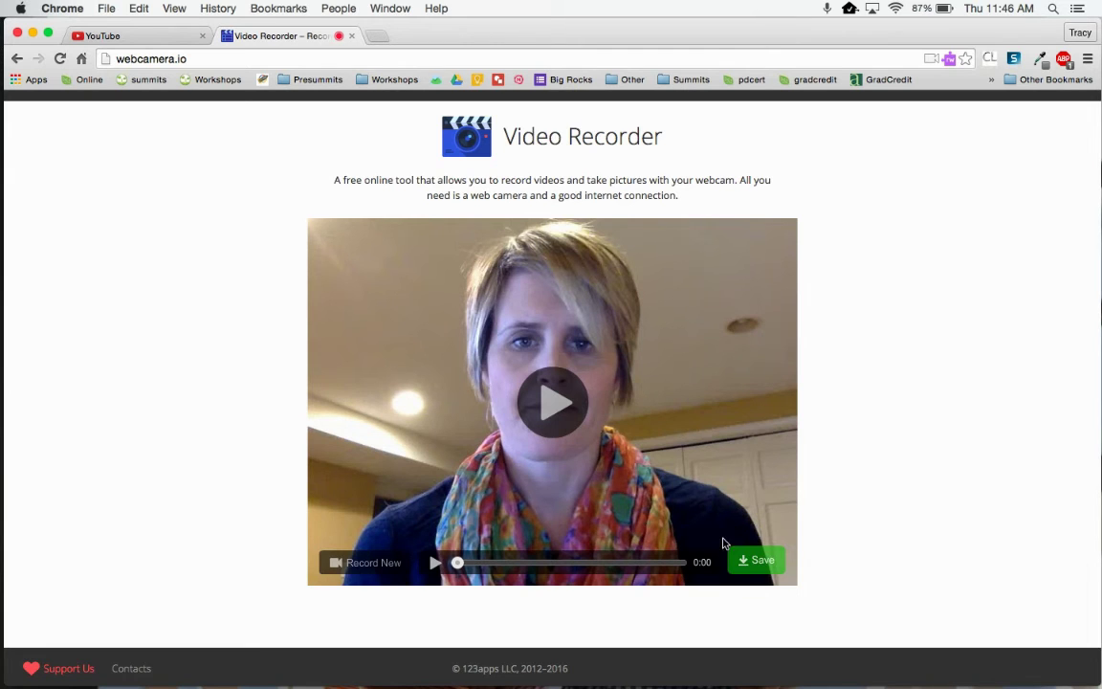
# - Download the recorded video and save a copy to Google Drive, granting webcamera.io the requested Drive permissions
pyautogui.click(758, 561)
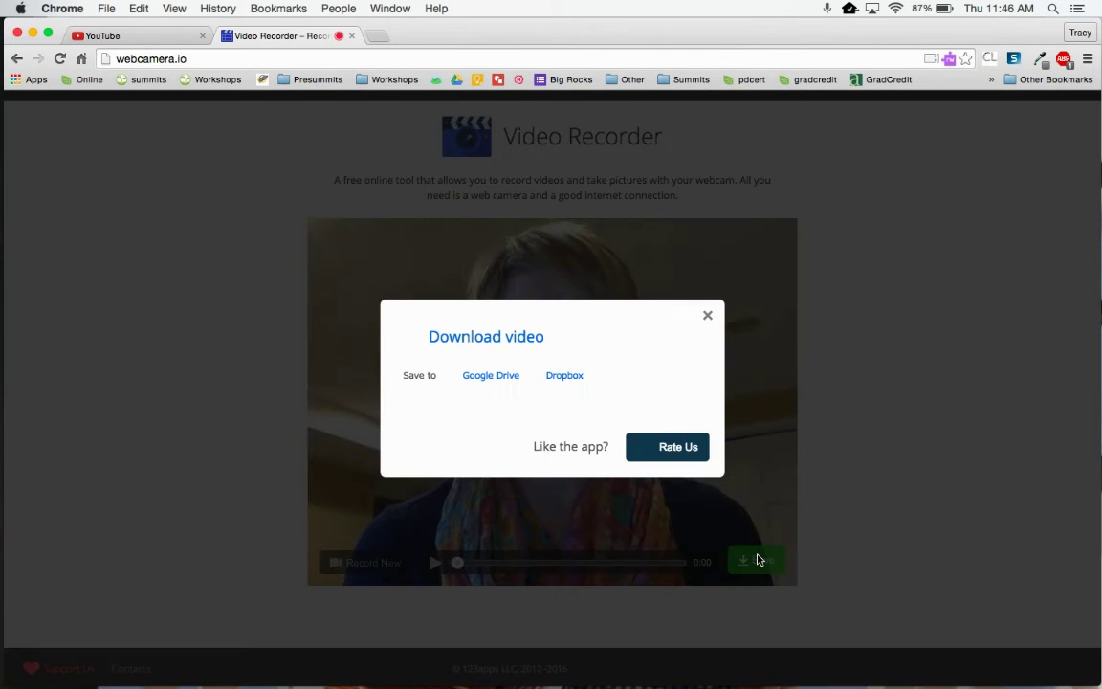
pyautogui.click(446, 337)
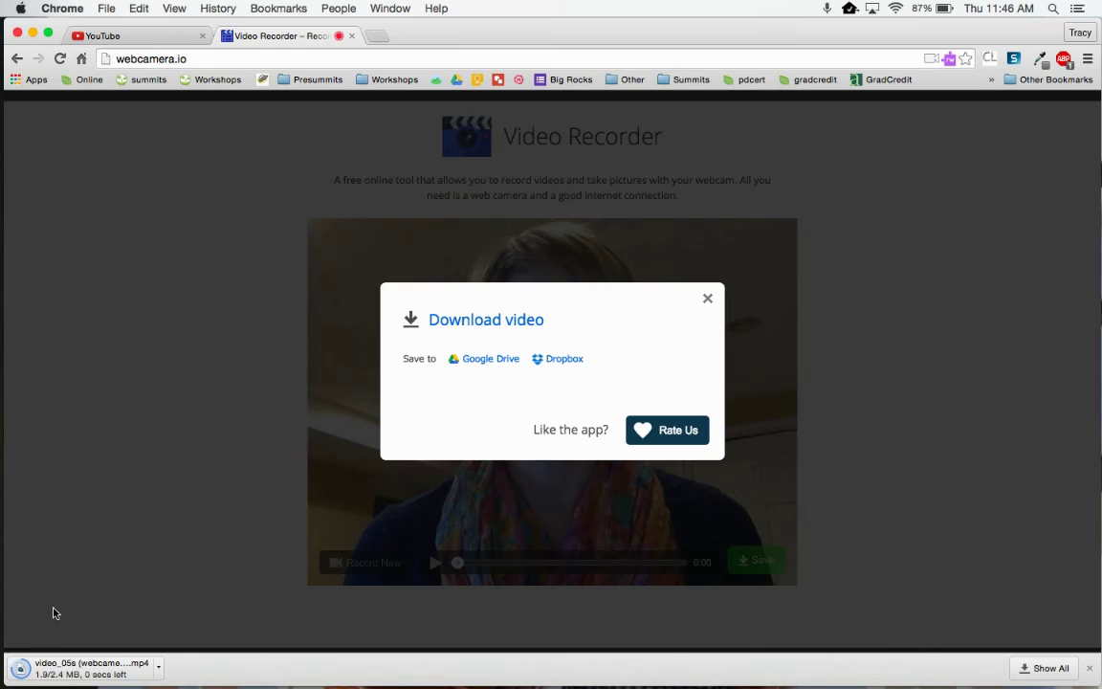
pyautogui.click(489, 366)
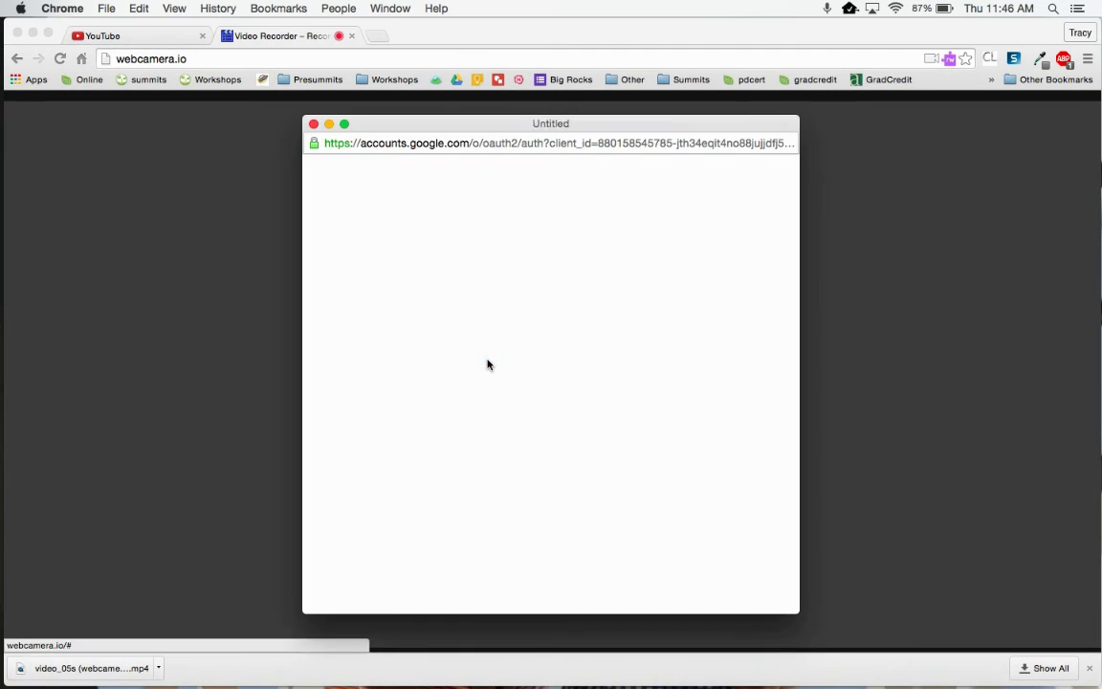
pyautogui.scroll(-3, 641, 398)
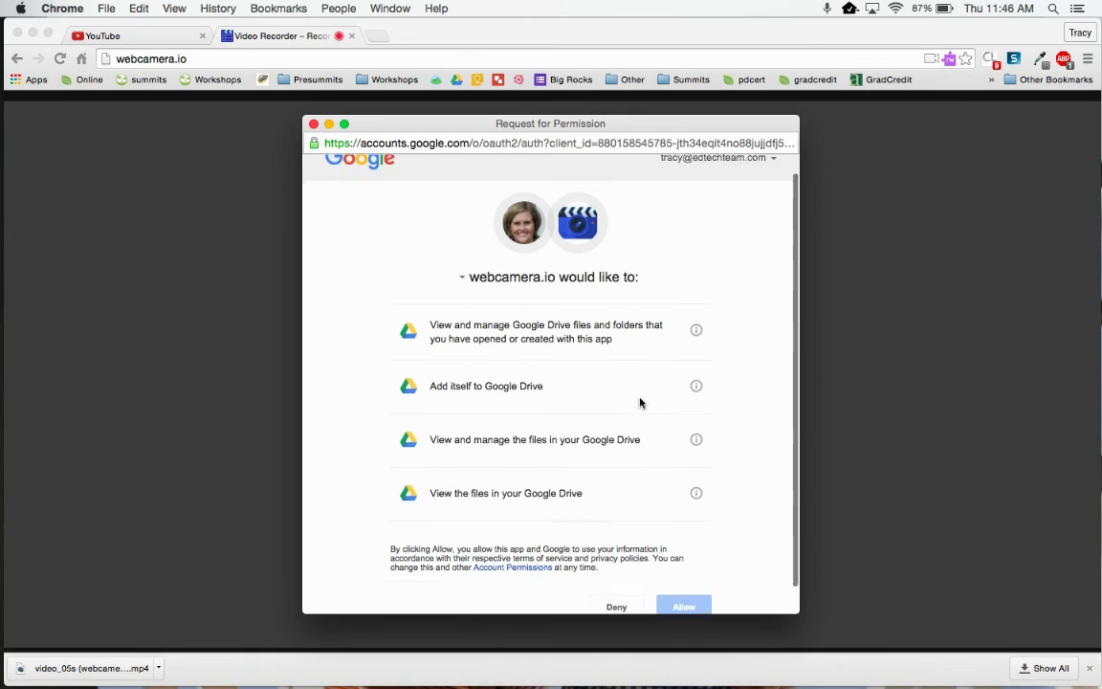
pyautogui.click(682, 579)
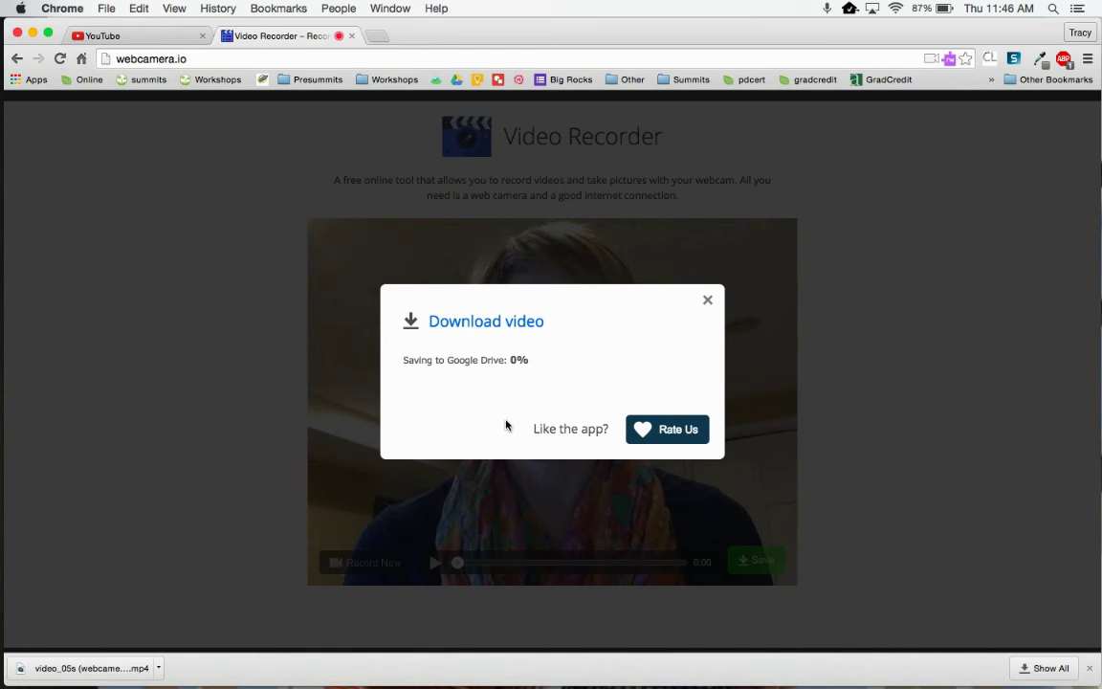
# - Switch to YouTube and open its video upload page with the privacy set to Public
pyautogui.click(166, 40)
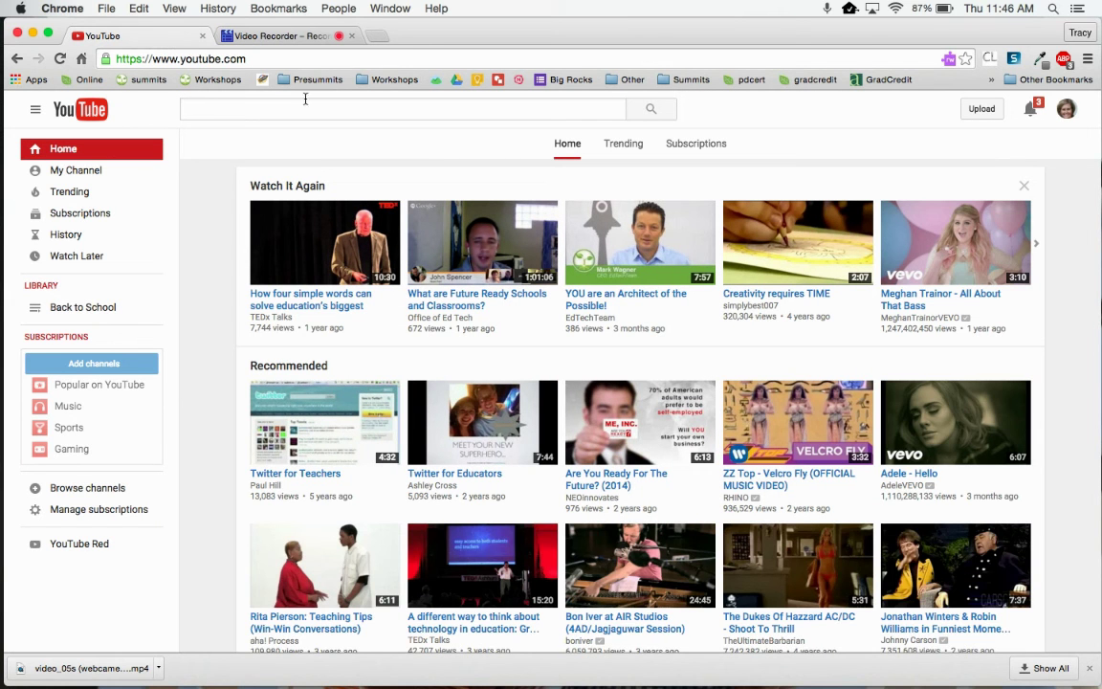
pyautogui.click(981, 112)
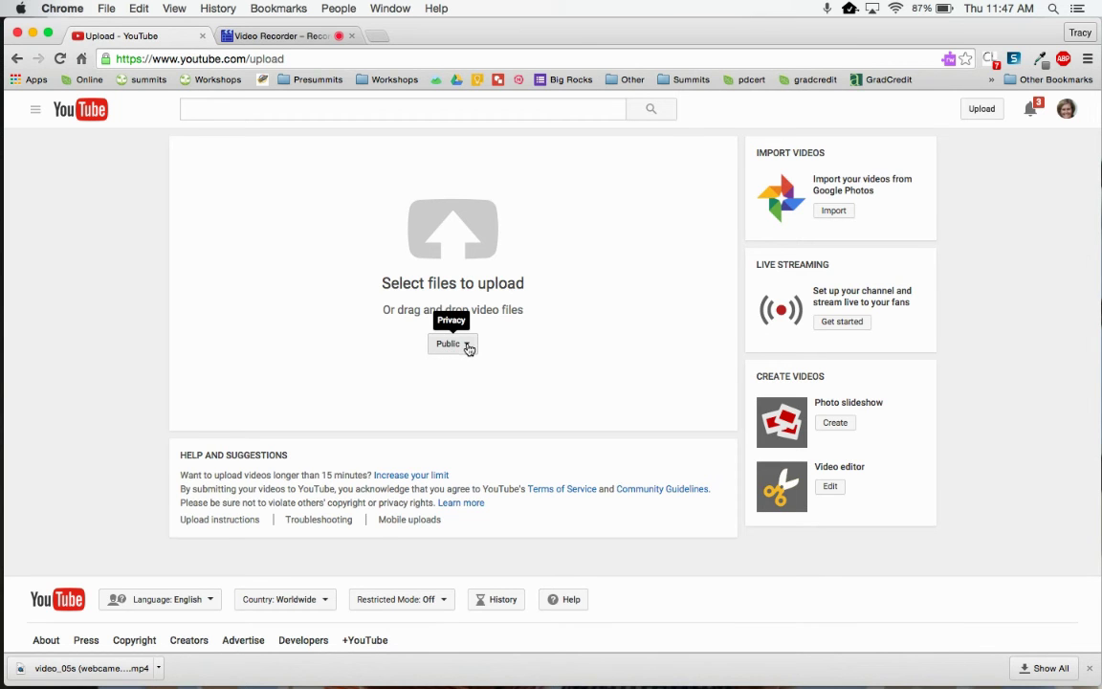
pyautogui.click(469, 349)
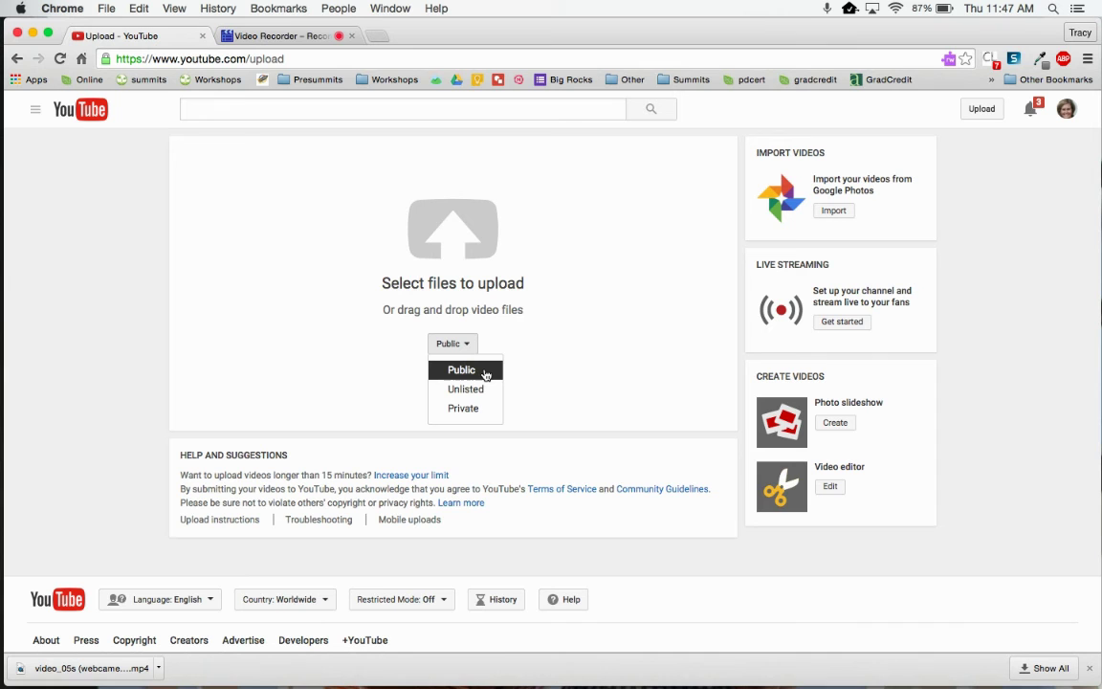
pyautogui.click(485, 374)
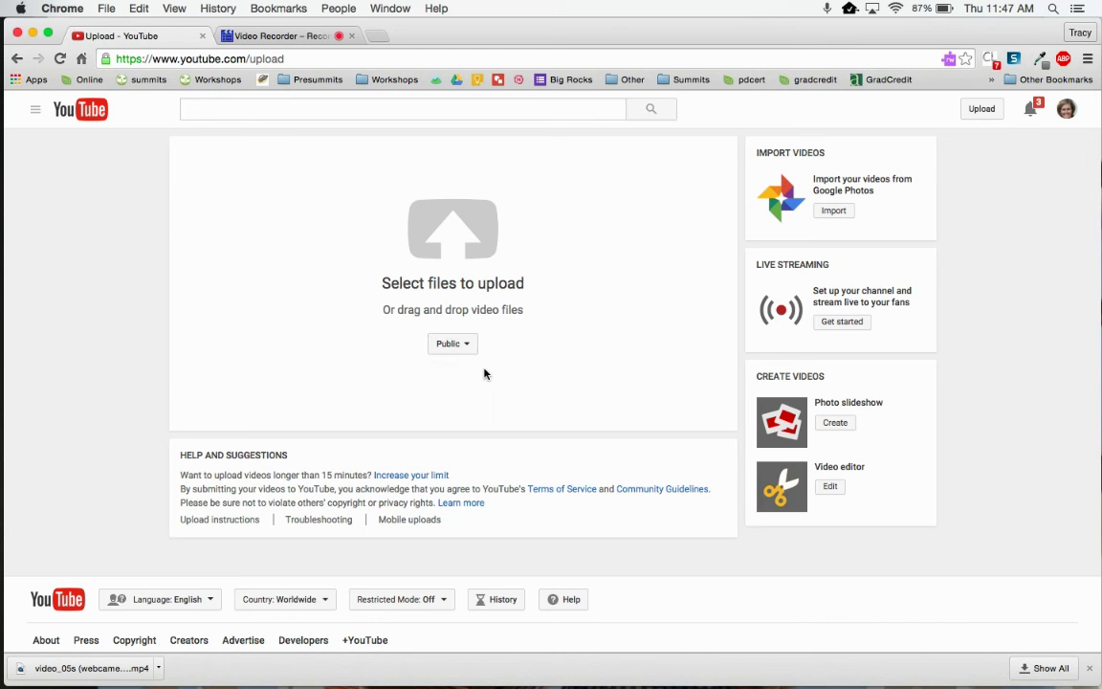
# - Upload the file video_05s (webcamera.io).mp4 from the Downloads folder
pyautogui.click(454, 265)
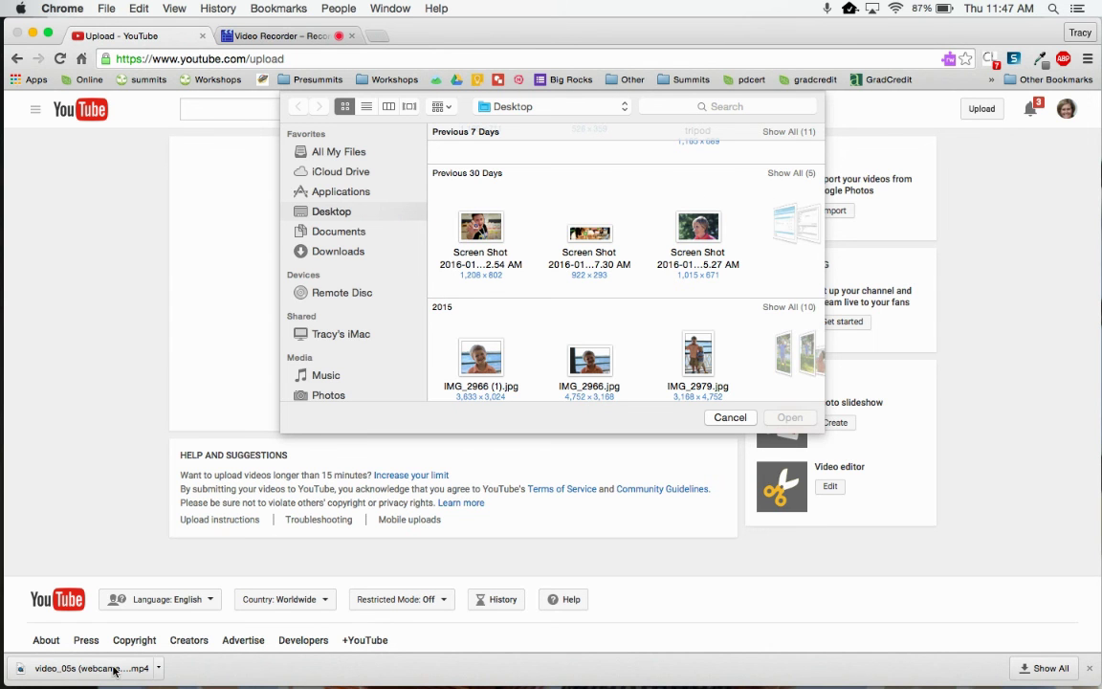
pyautogui.click(337, 252)
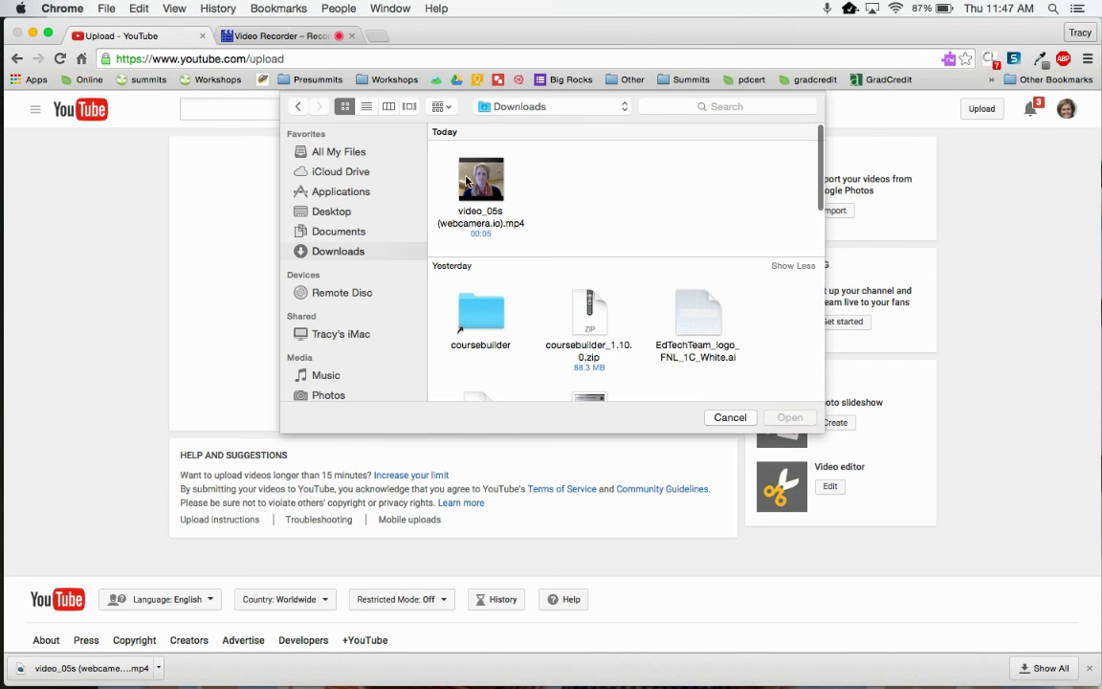
pyautogui.click(486, 179)
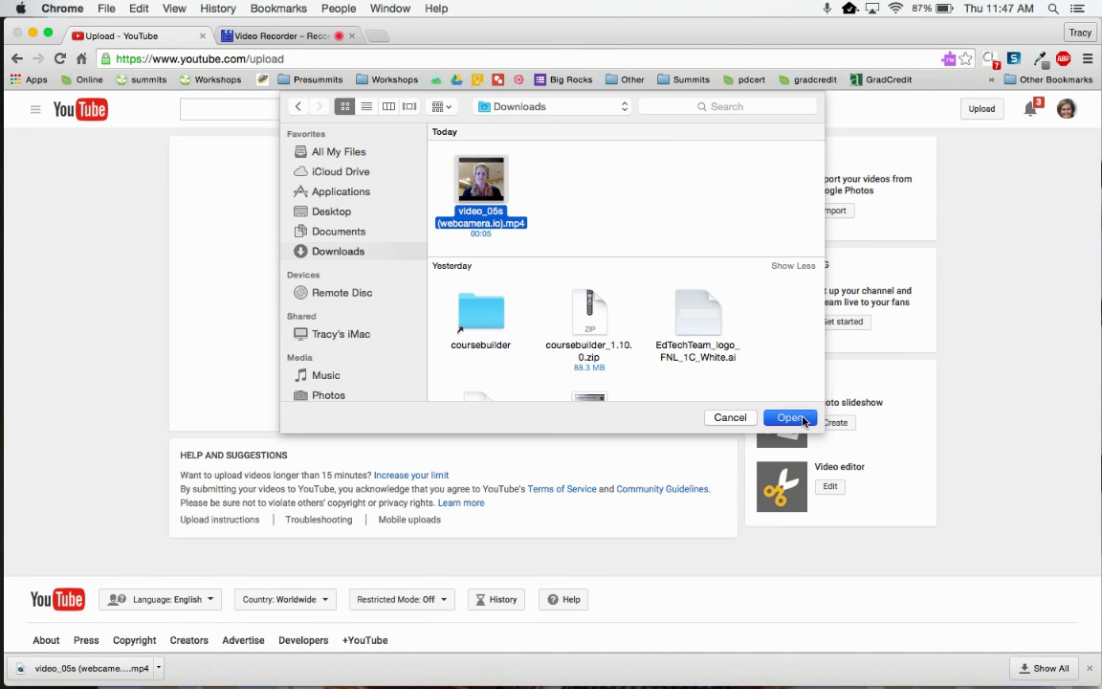
pyautogui.click(790, 418)
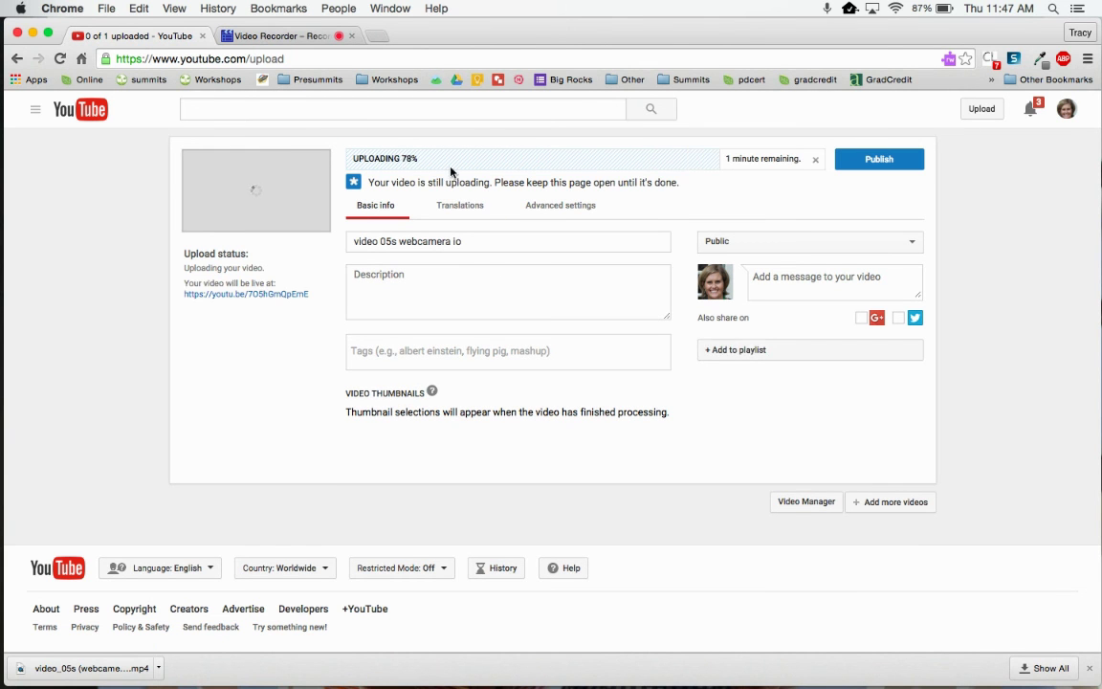
# - Replace the video's title with the presenter's full name followed by "Intro Video"
pyautogui.click(476, 241)
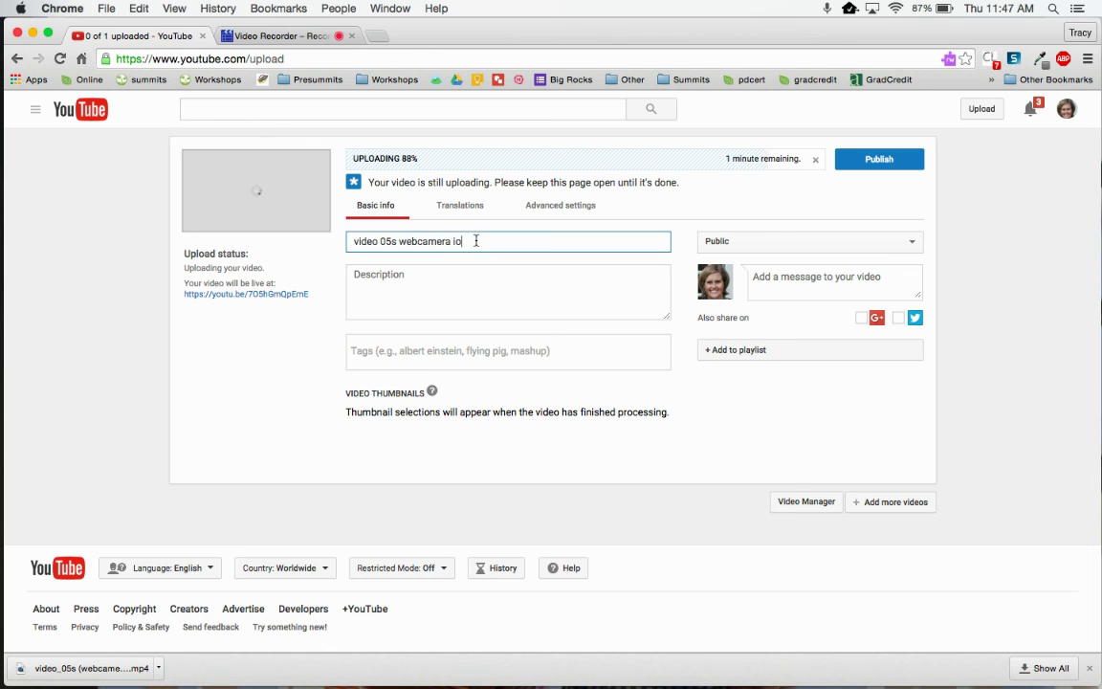
pyautogui.moveTo(476, 242); pyautogui.dragTo(341, 247)
pyautogui.write('T')
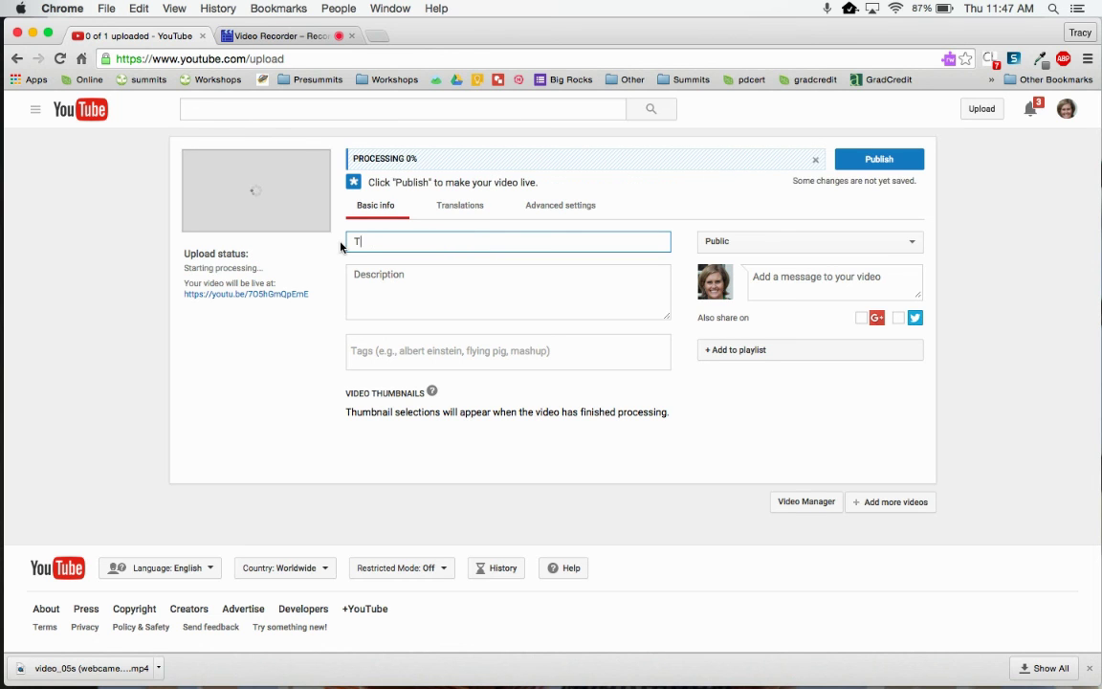
pyautogui.write('racy Purdy Intro ')
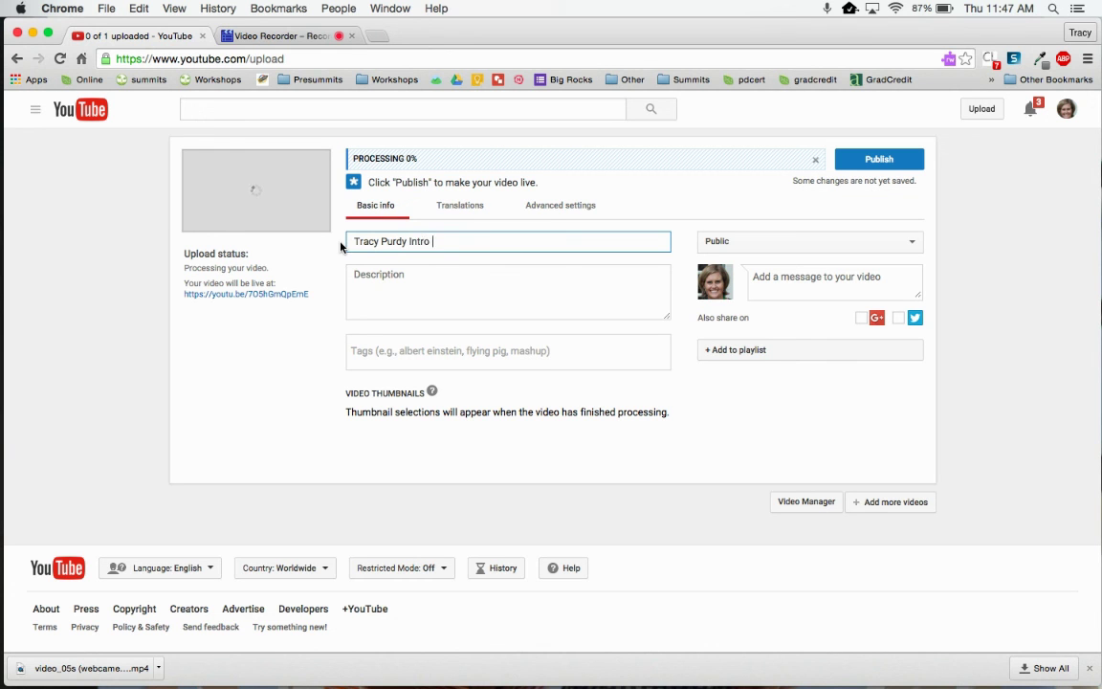
pyautogui.write('Video')
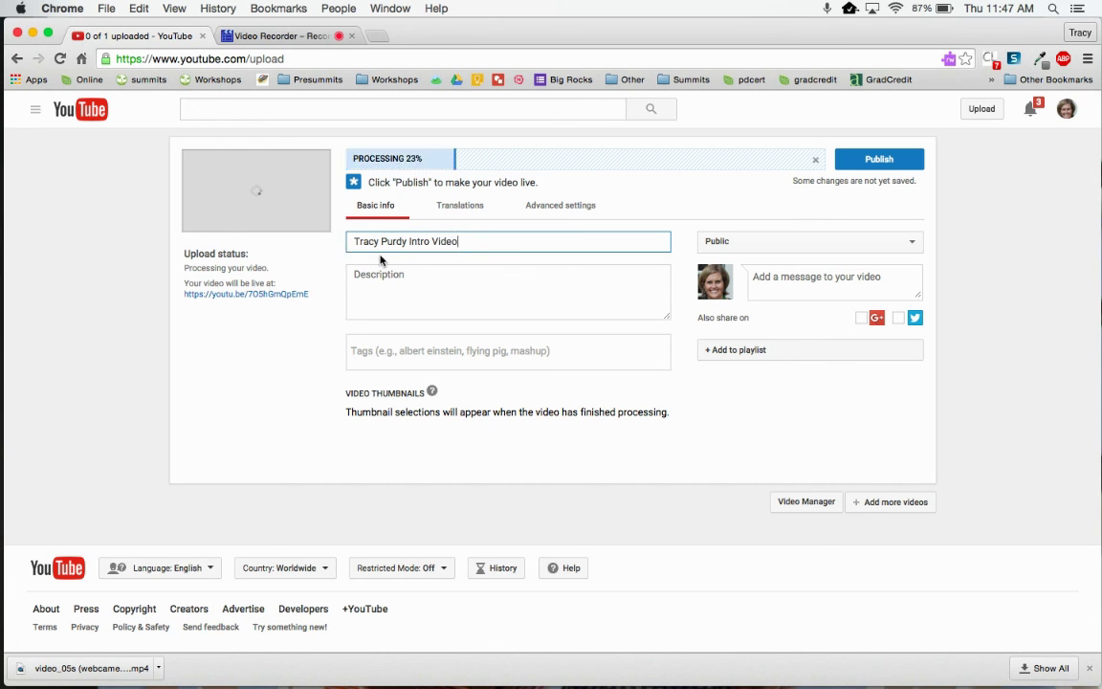
# - Keep the uploaded video's privacy as Public, leave the description empty, and publish the video
pyautogui.click(385, 274)
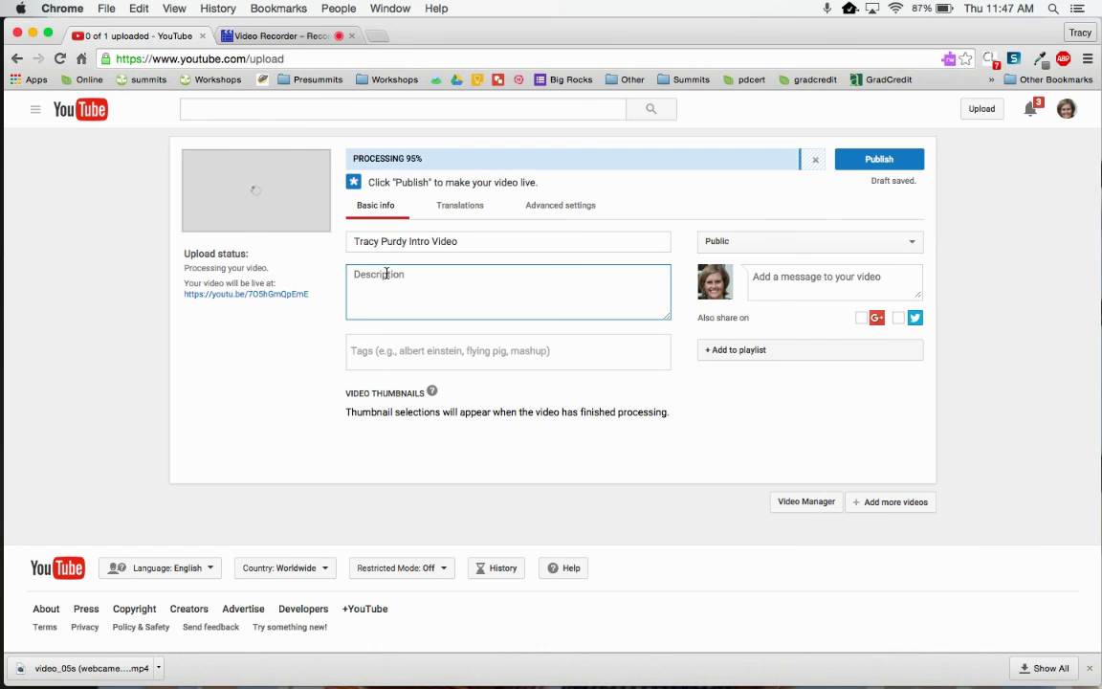
pyautogui.click(789, 243)
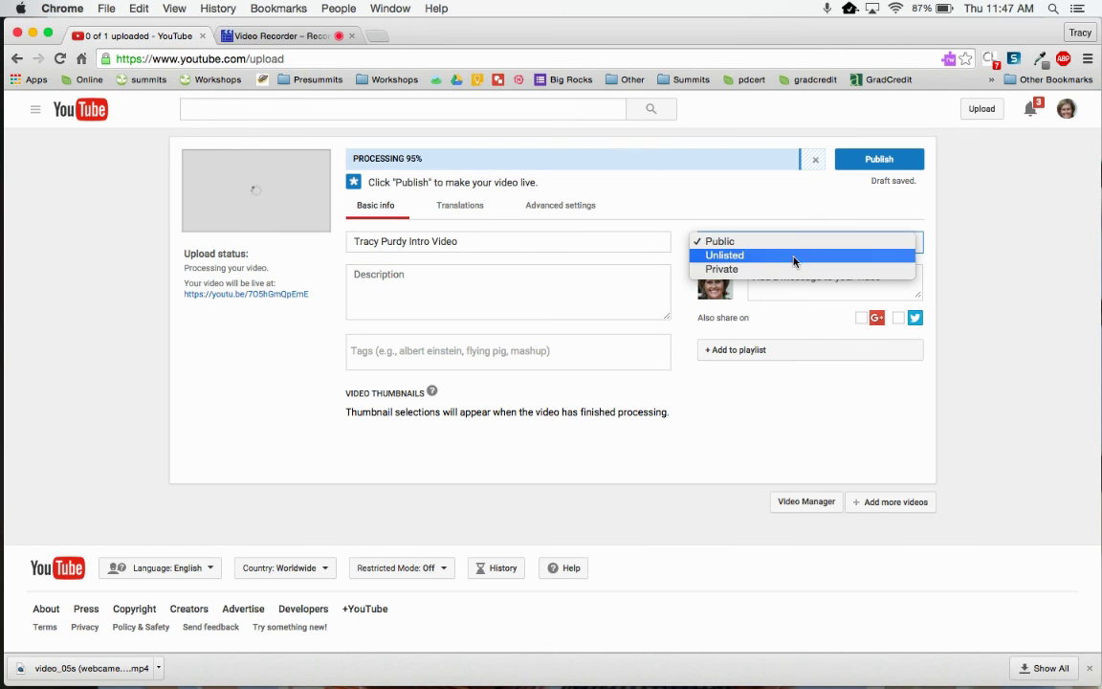
pyautogui.click(792, 243)
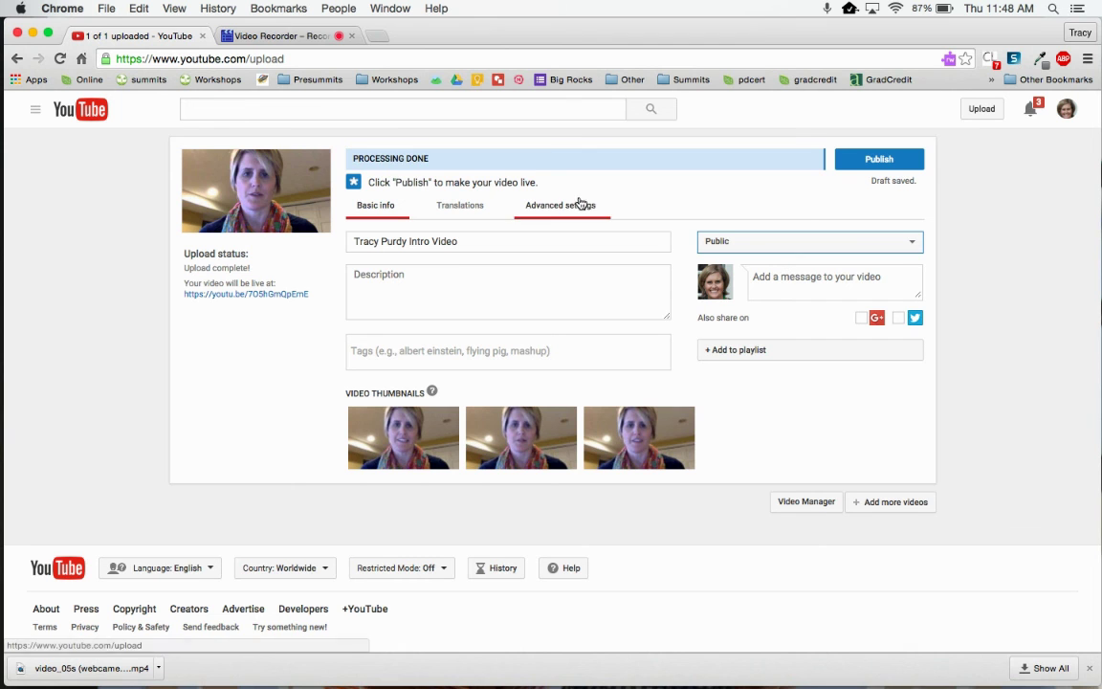
pyautogui.click(859, 162)
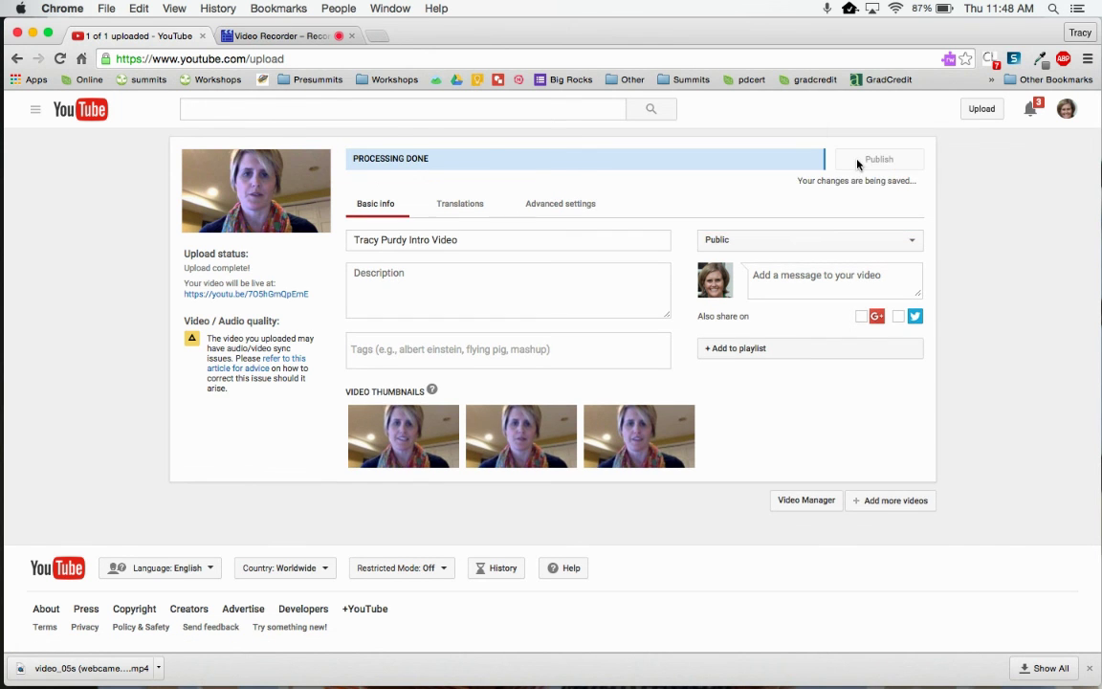
pyautogui.click(858, 163)
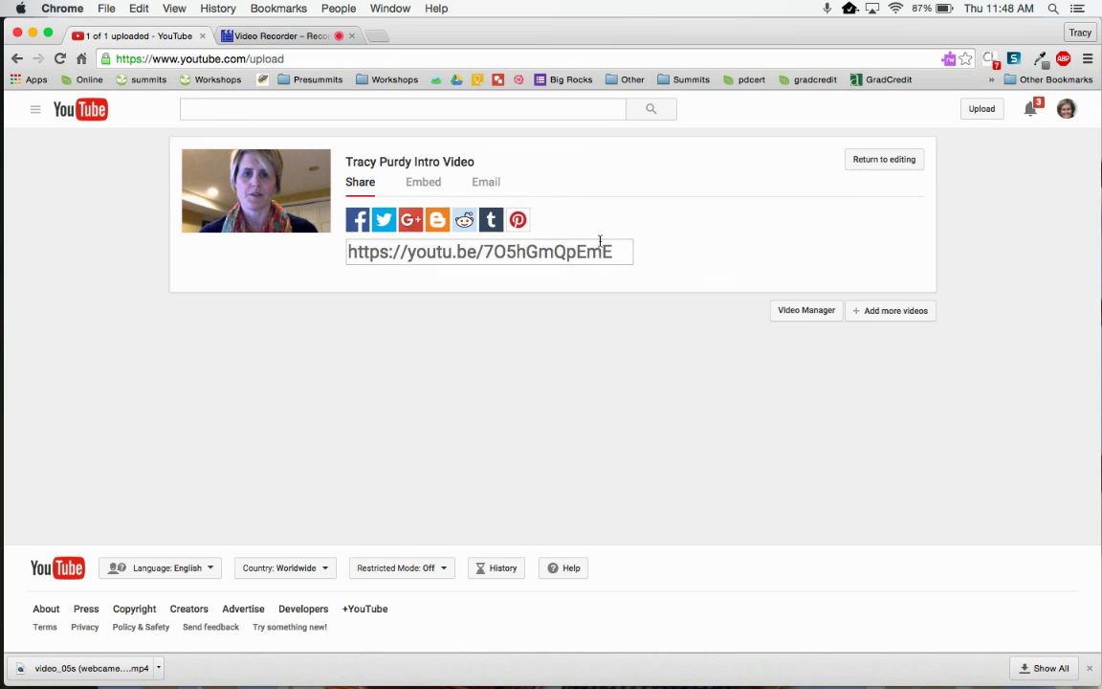